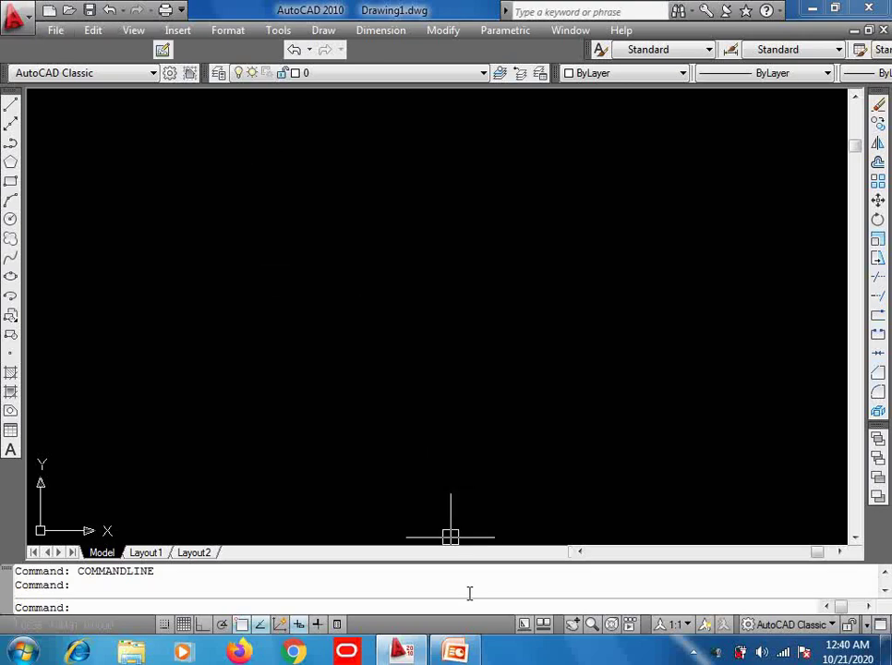
Switch from AutoCAD to the PowerPoint slide listing command shortcuts.
key("alt+Tab")
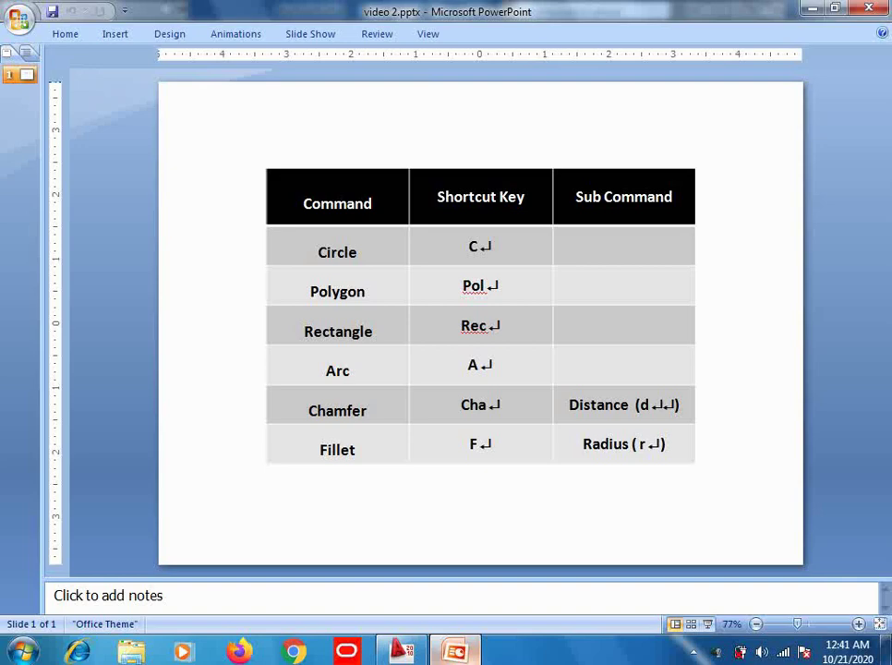
Minimize the PowerPoint shortcut slide to get back to the empty AutoCAD drawing.
left_click(812, 8)
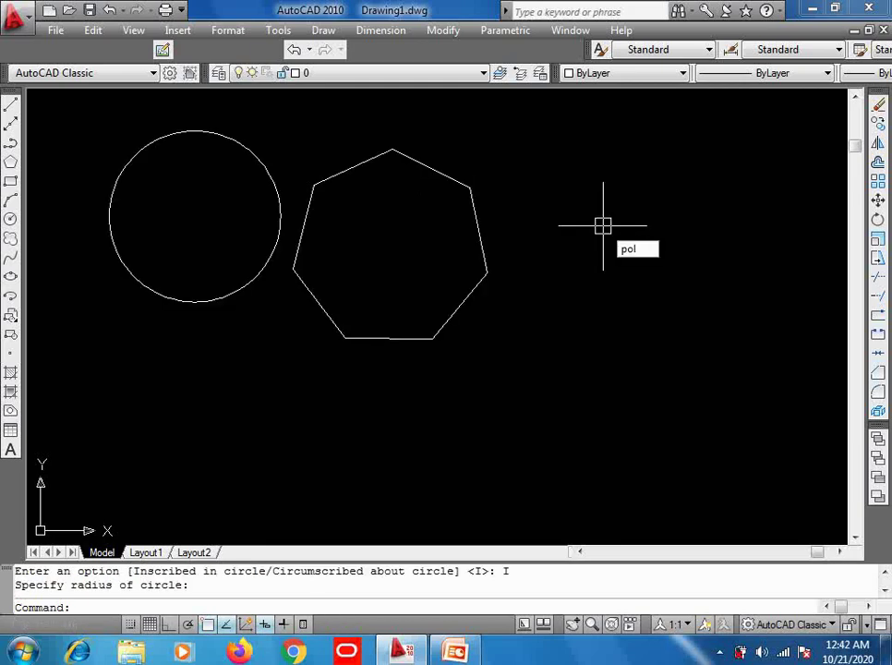
Draw a 3-sided polygon circumscribed about a circle to the right of the heptagon.
key("Return")
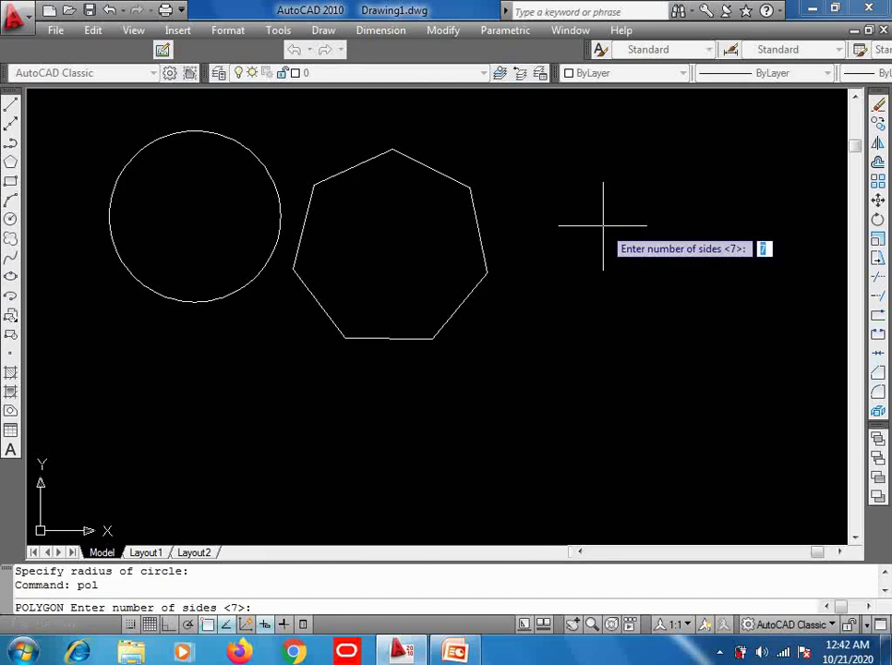
type("3")
key("Return")
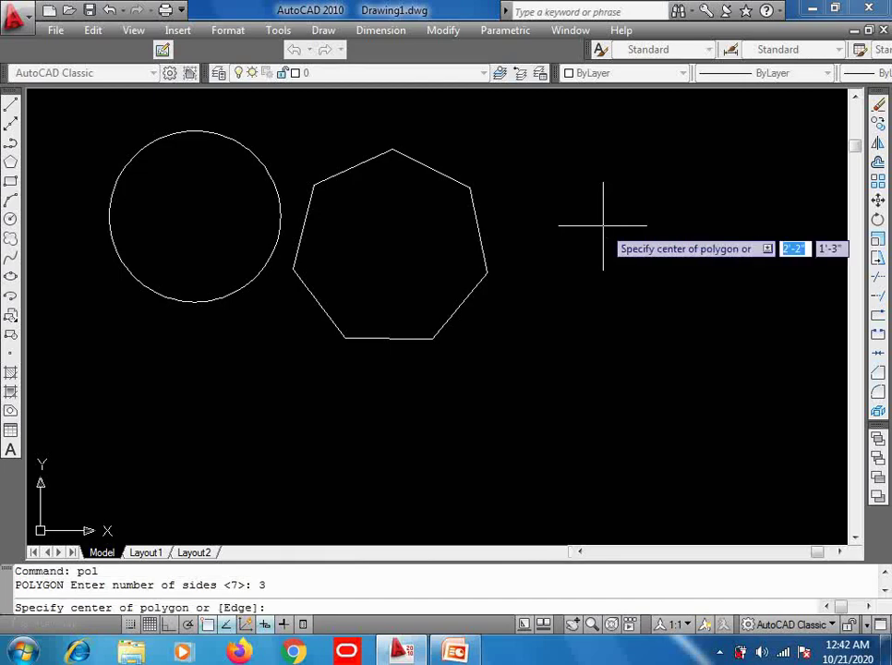
left_click(547, 282)
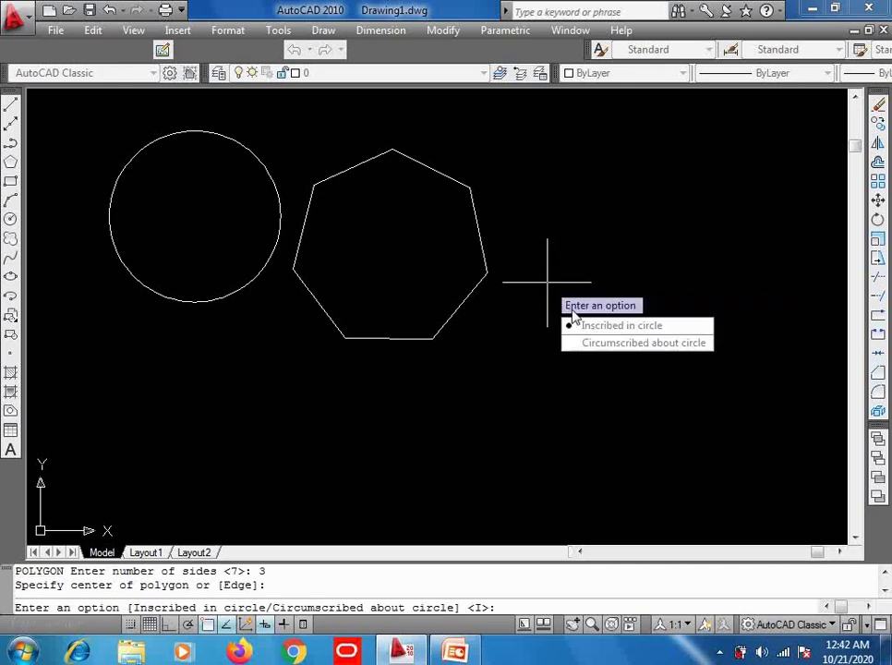
left_click(603, 349)
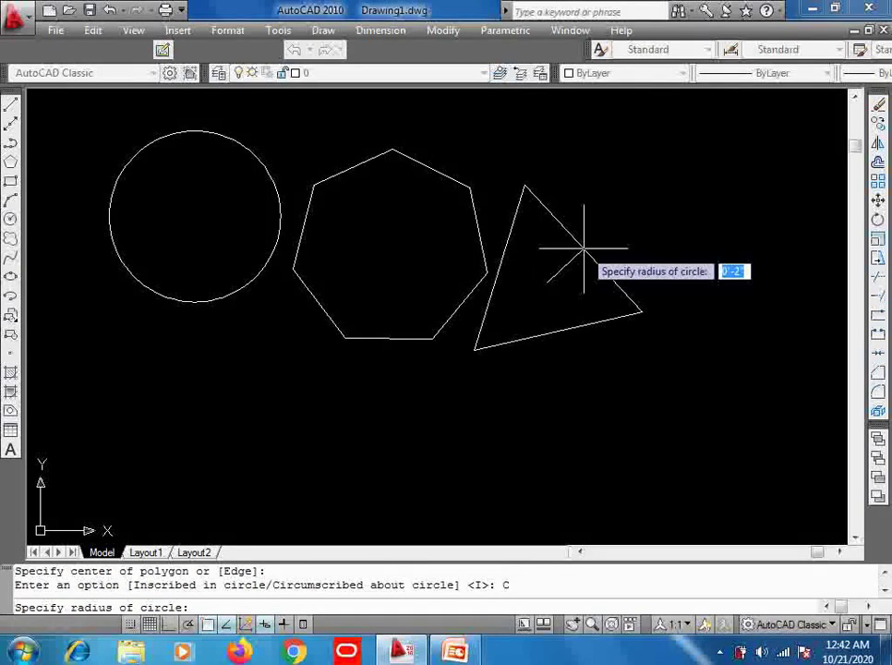
left_click(580, 250)
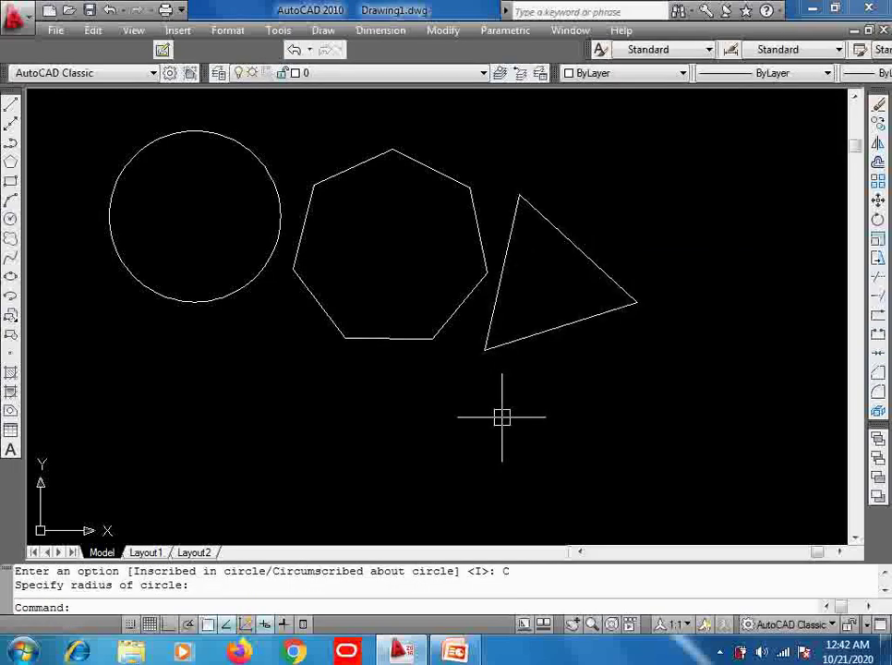
Draw a rectangle below the heptagon with two corner picks.
type("rec")
key("Return")
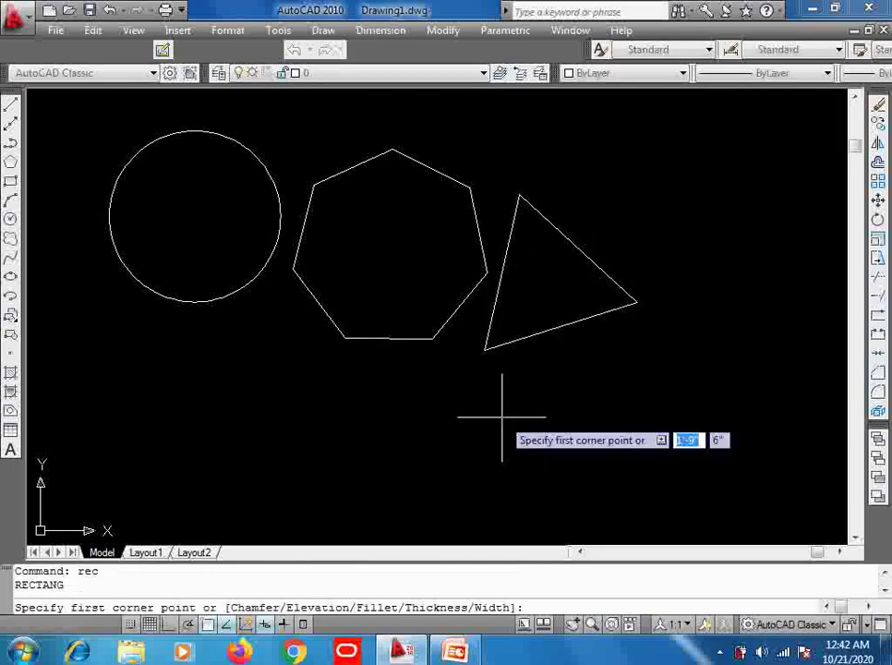
left_click(258, 383)
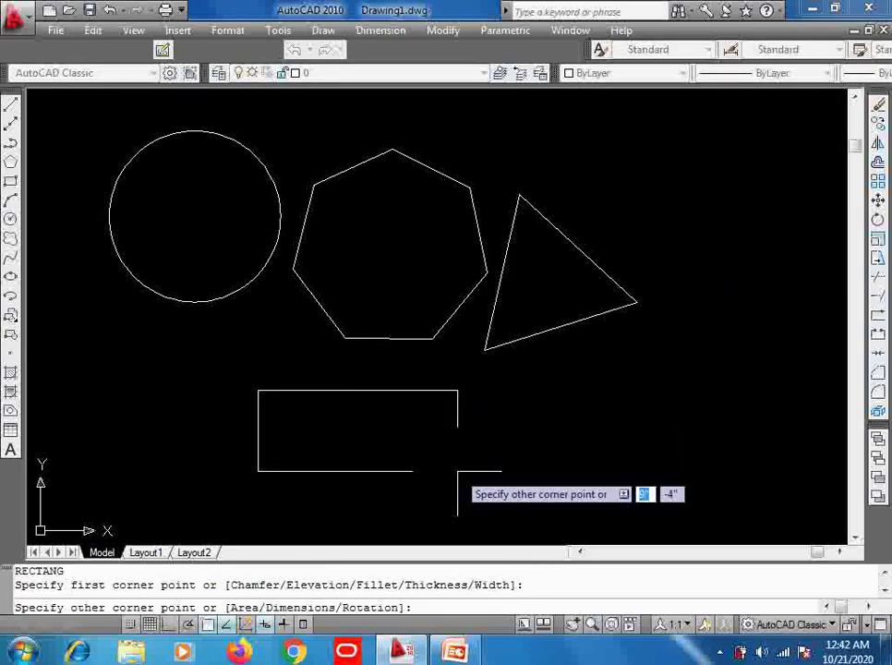
left_click(482, 473)
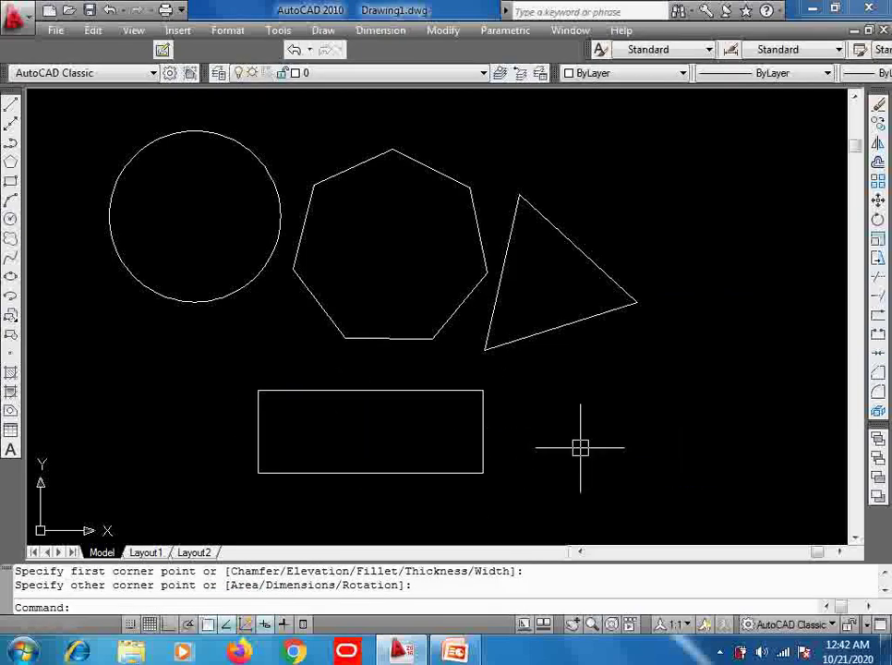
Draw a 3 by 3 square in the upper right of the drawing.
type("r")
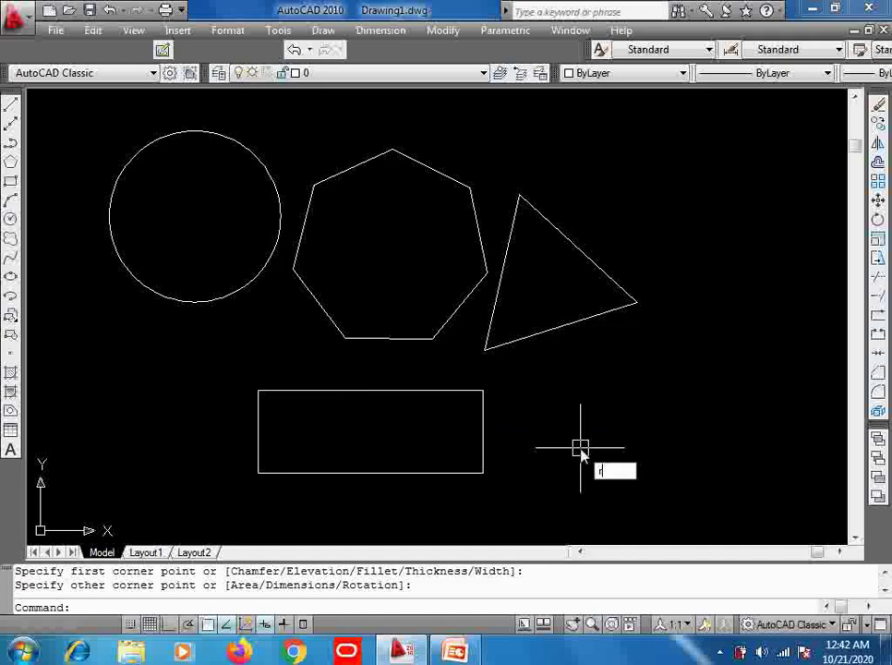
type("ec")
key("Return")
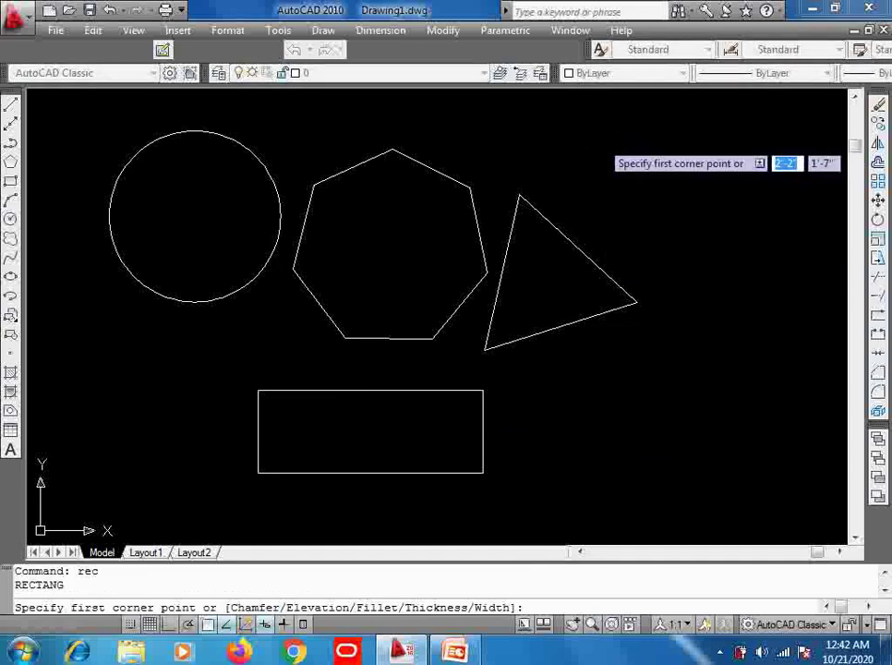
left_click(582, 170)
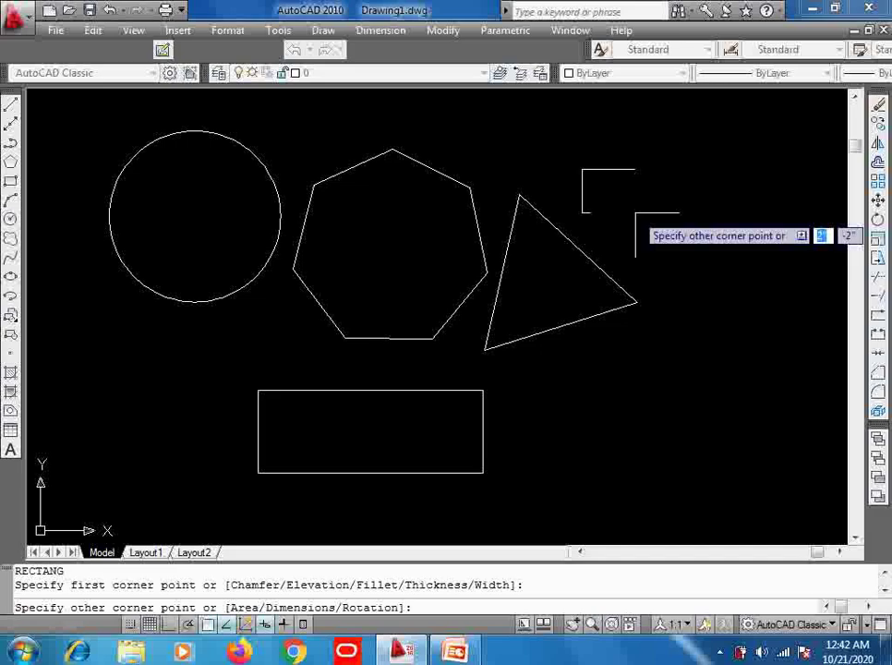
type("3")
key("Tab")
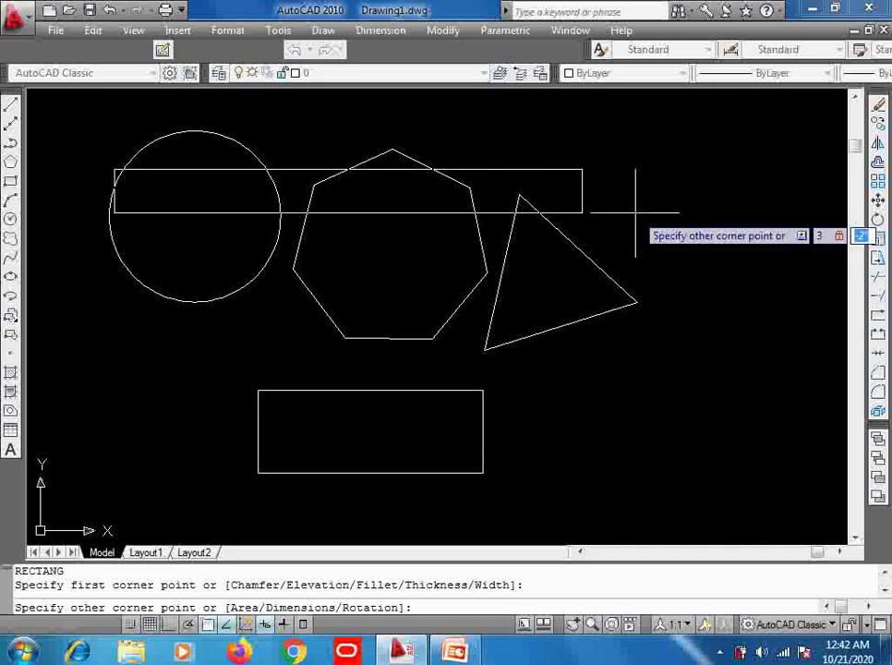
type("3")
key("Return")
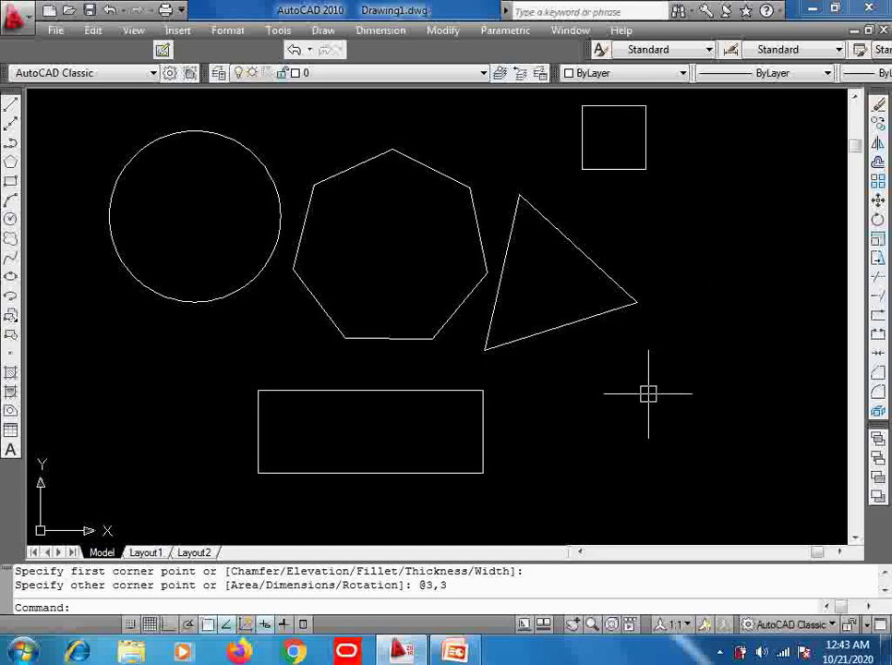
Draw a three-point arc to the right of the rectangle.
type("a")
key("Return")
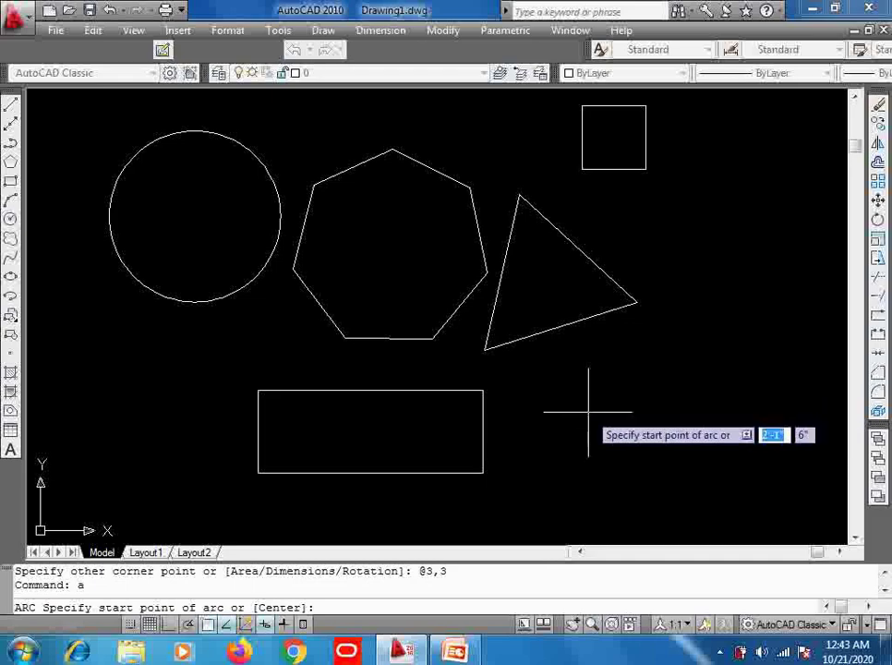
left_click(534, 478)
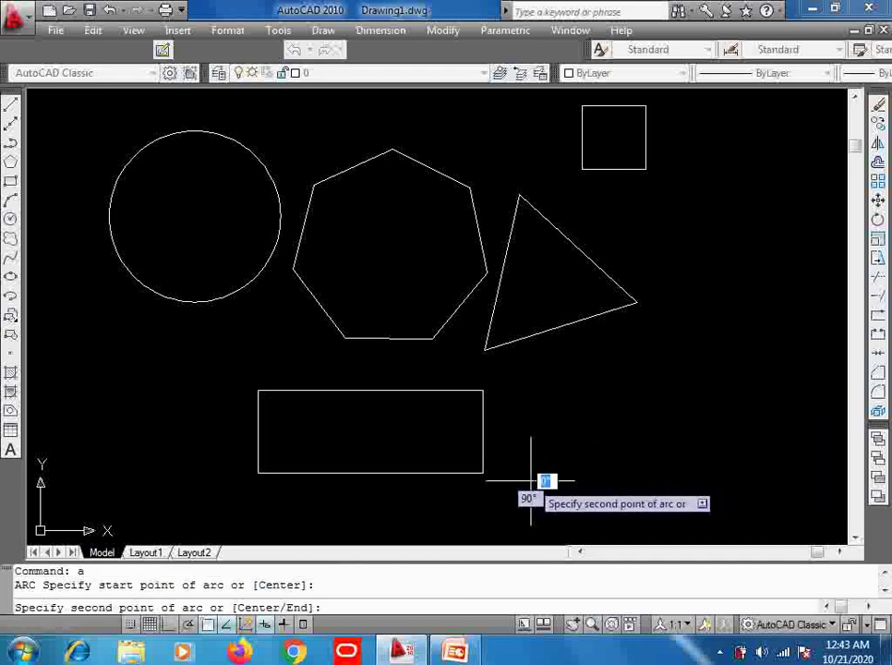
left_click(626, 354)
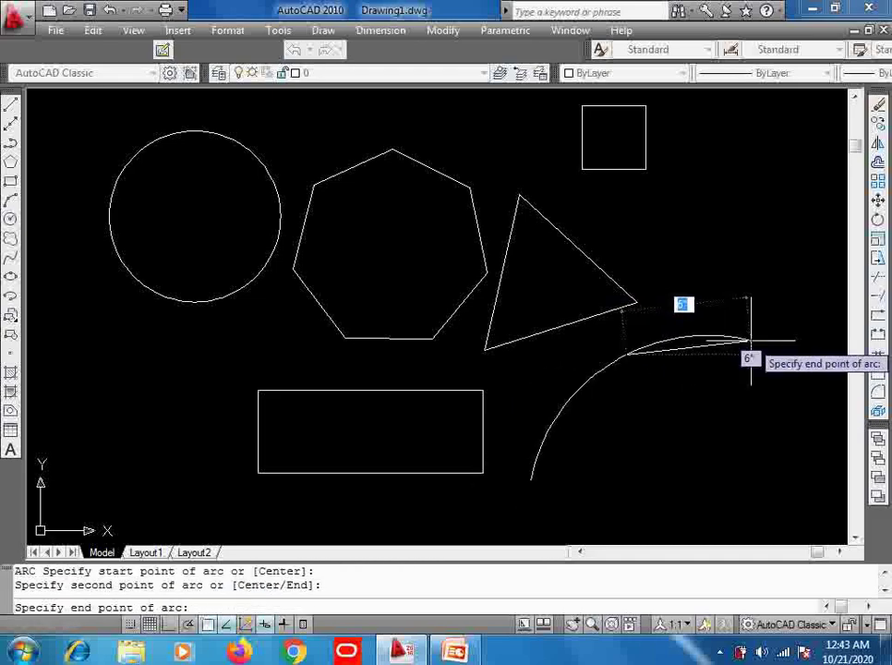
left_click(779, 356)
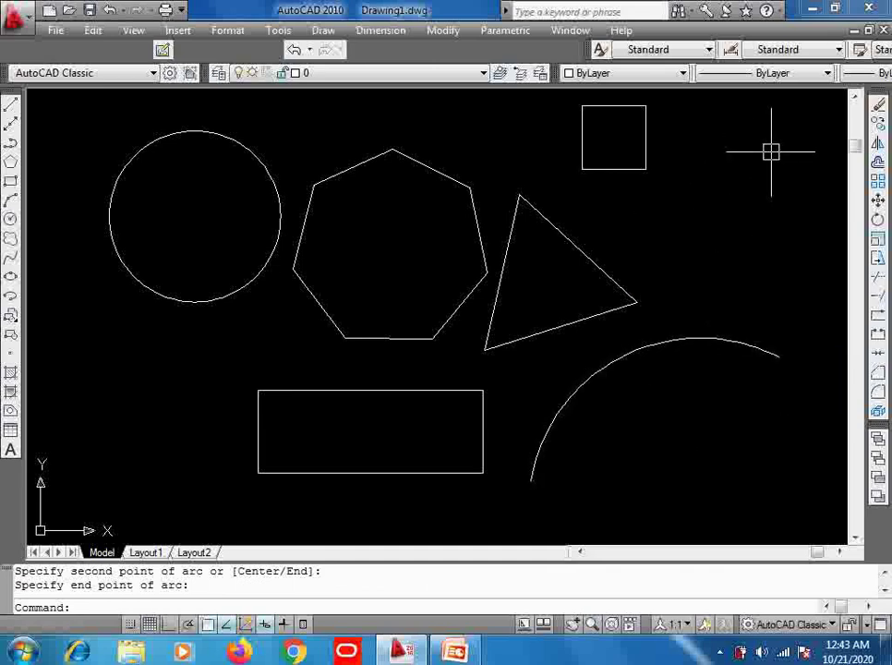
Select all six demo shapes with a crossing window and delete them.
left_click(803, 119)
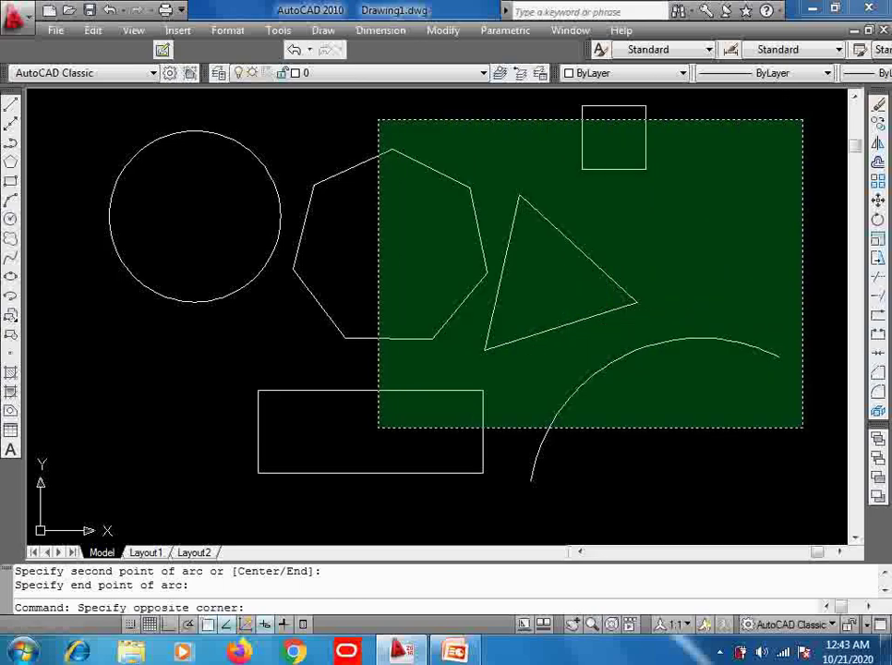
left_click(171, 479)
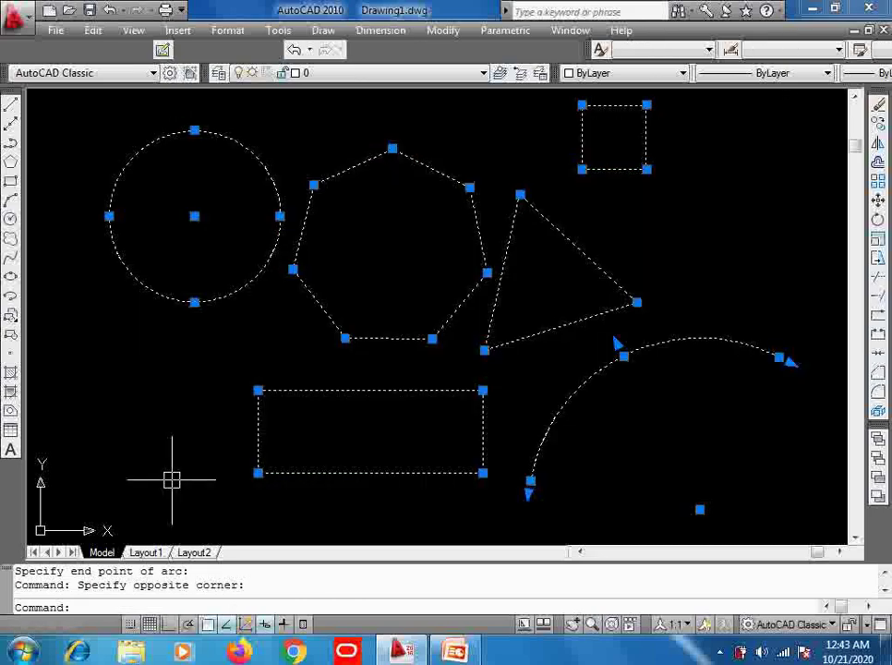
key("Delete")
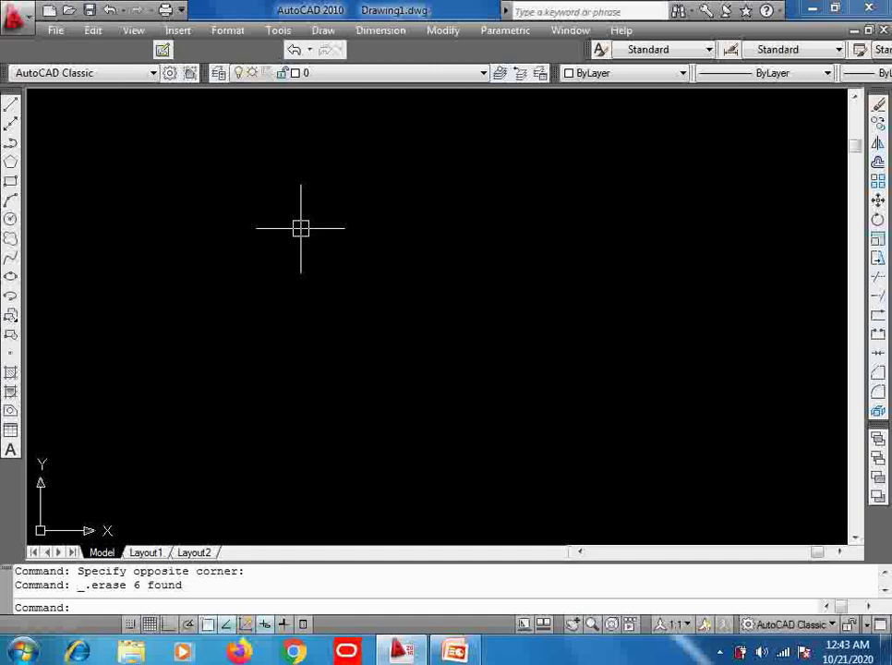
Draw a closed irregular quadrilateral with LINE through four corner points.
type("l")
key("Return")
left_click(264, 198)
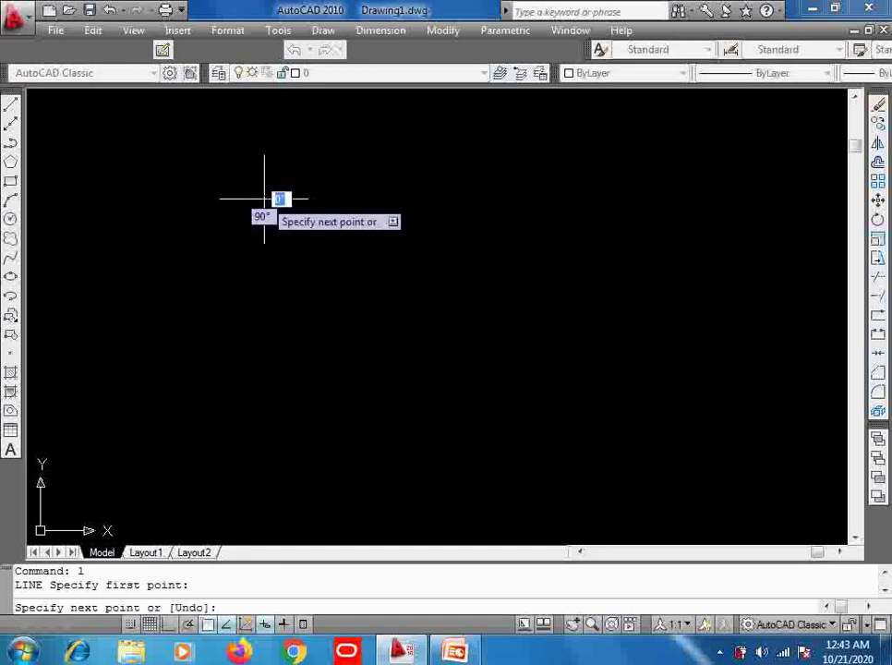
left_click(268, 422)
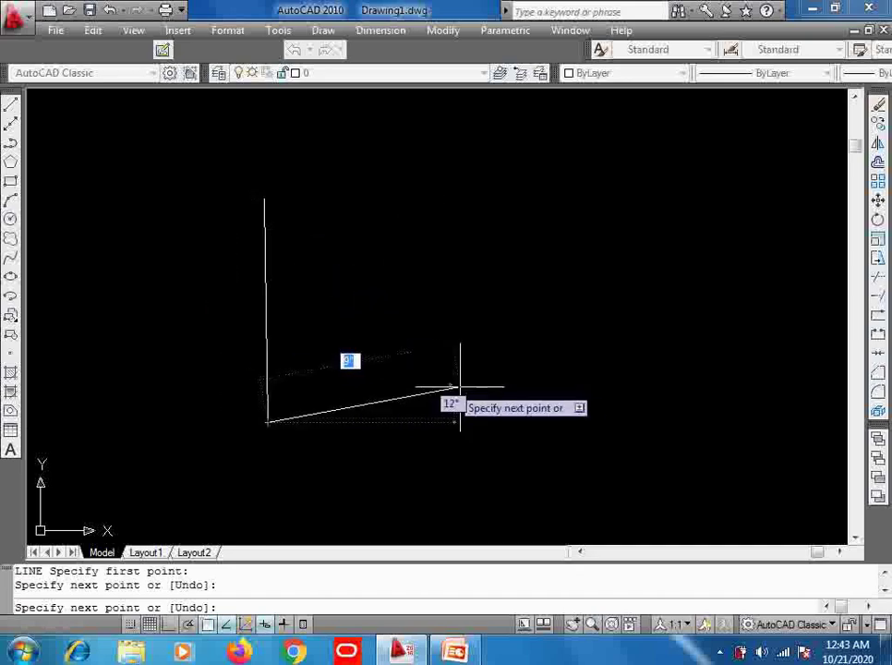
left_click(615, 352)
left_click(548, 148)
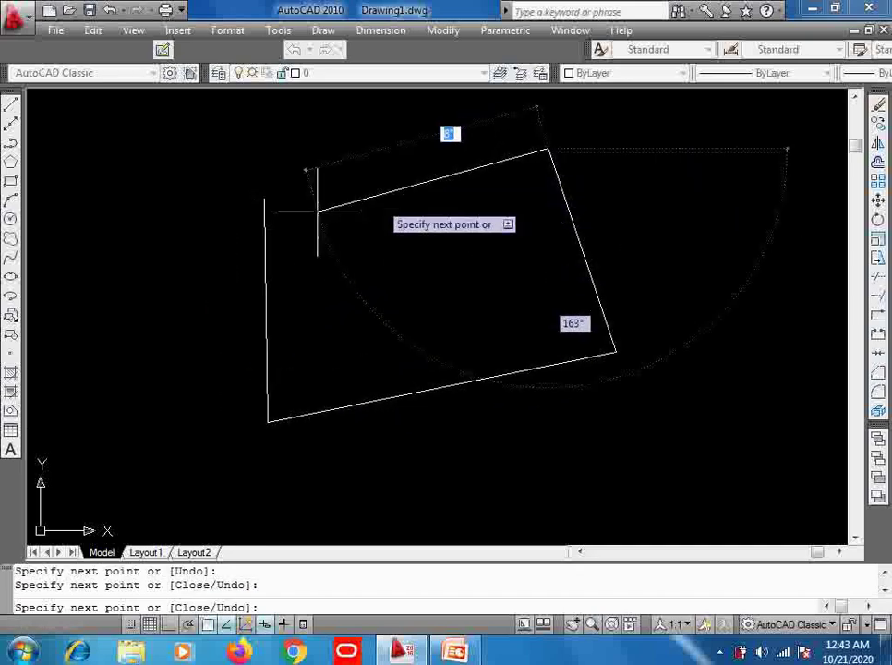
left_click(265, 198)
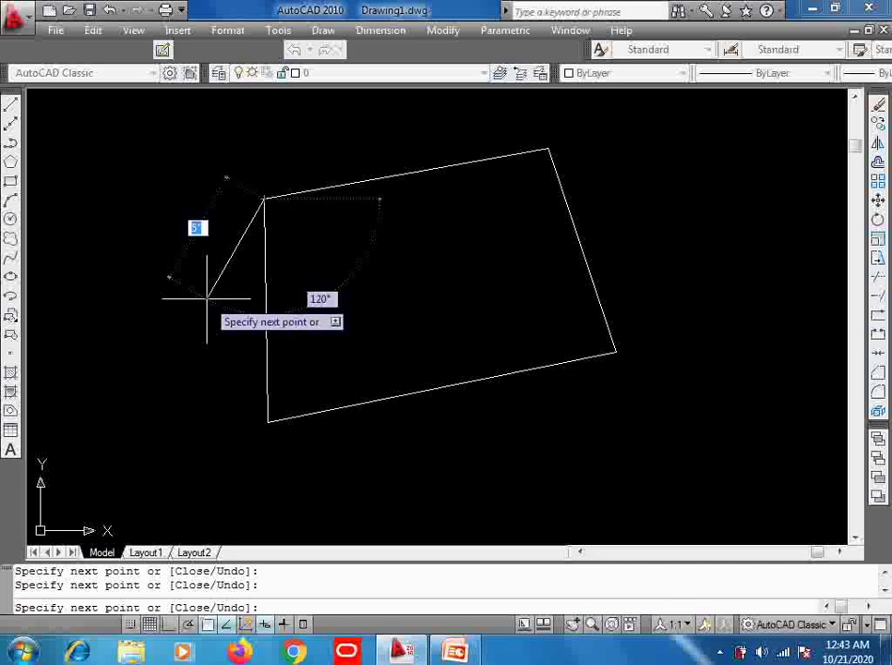
key("Return")
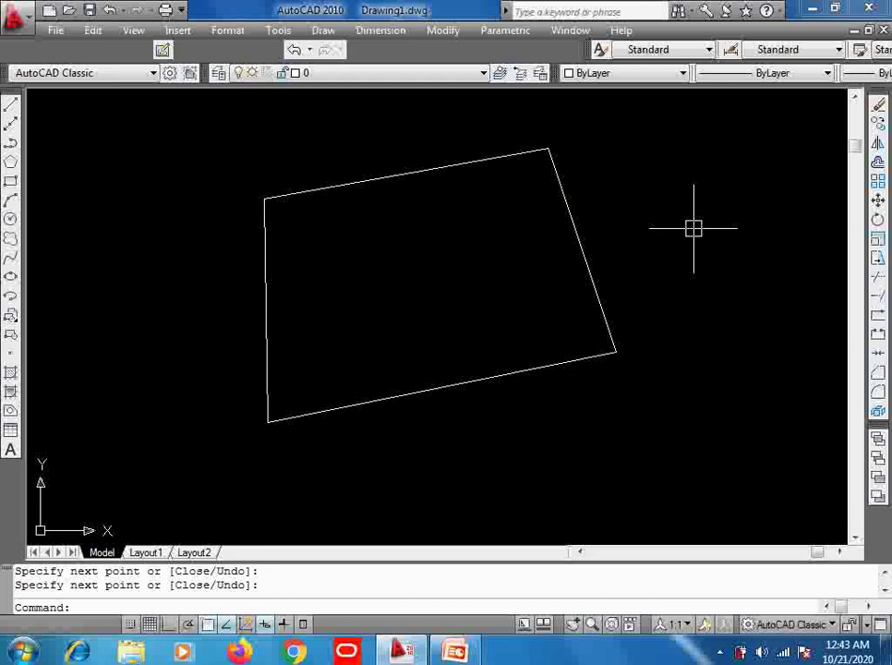
Chamfer the corner between the top and right edges with both distances set to 2.
type("ch")
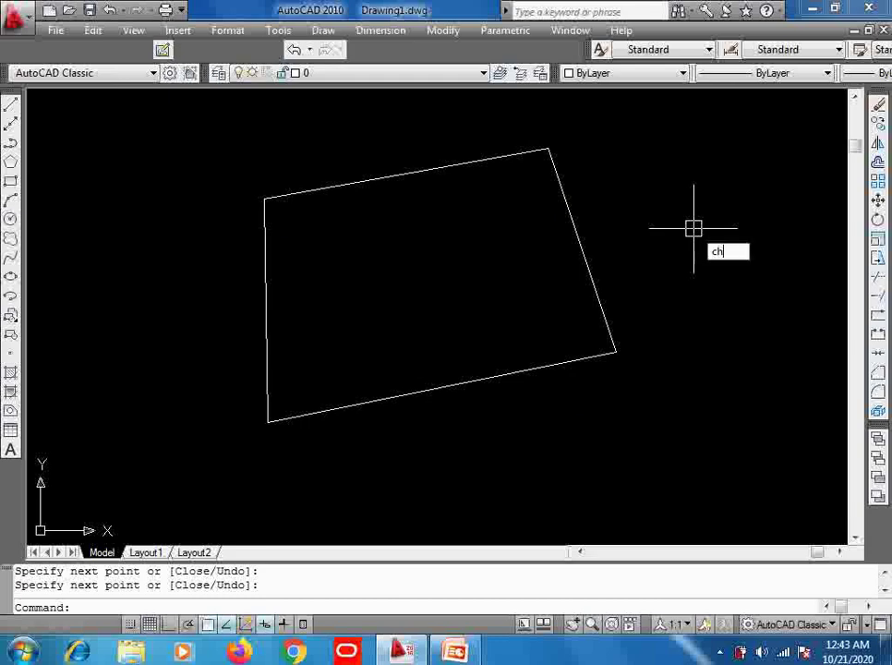
type("a")
key("Return")
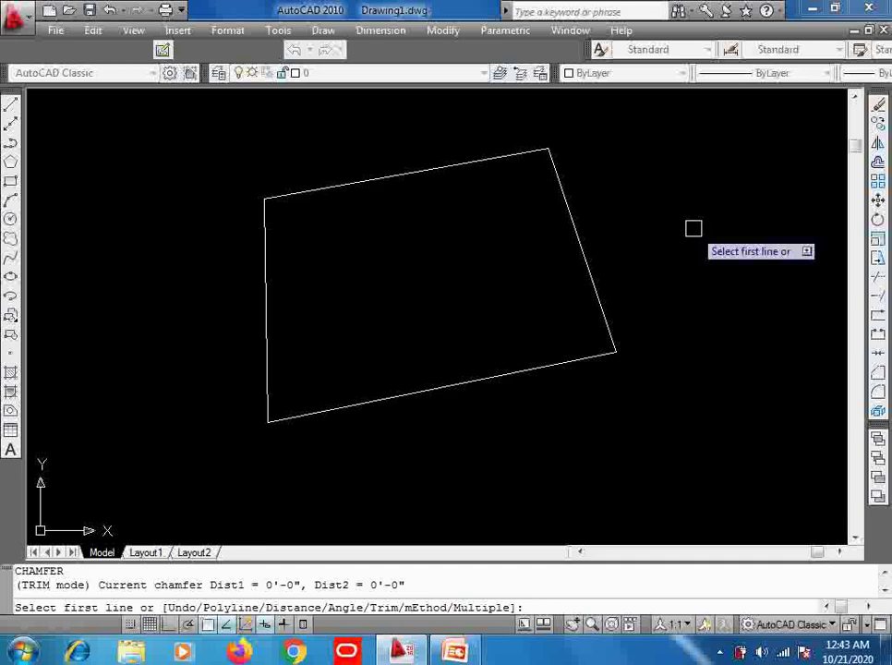
type("d")
key("Return")
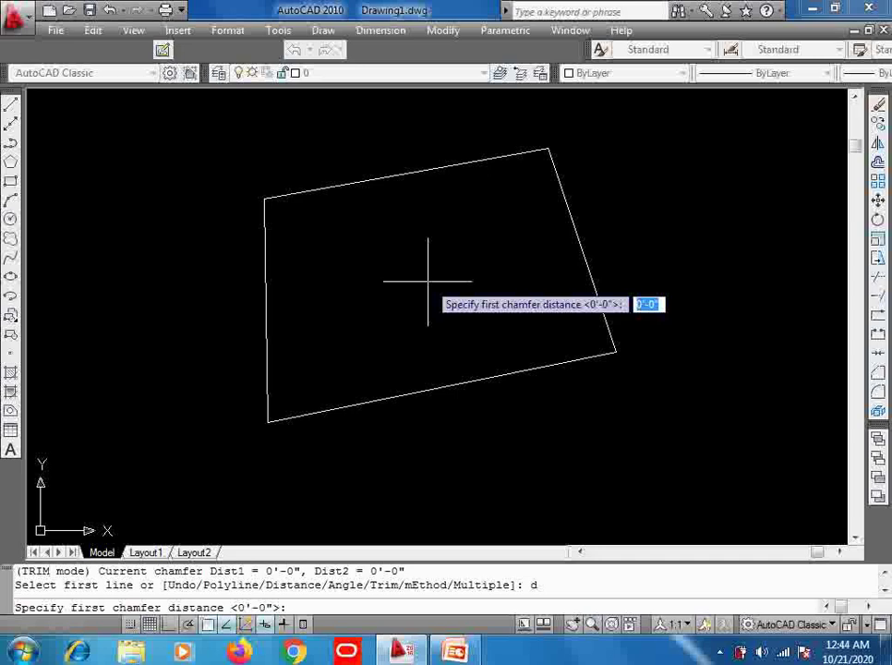
type("2")
key("Return")
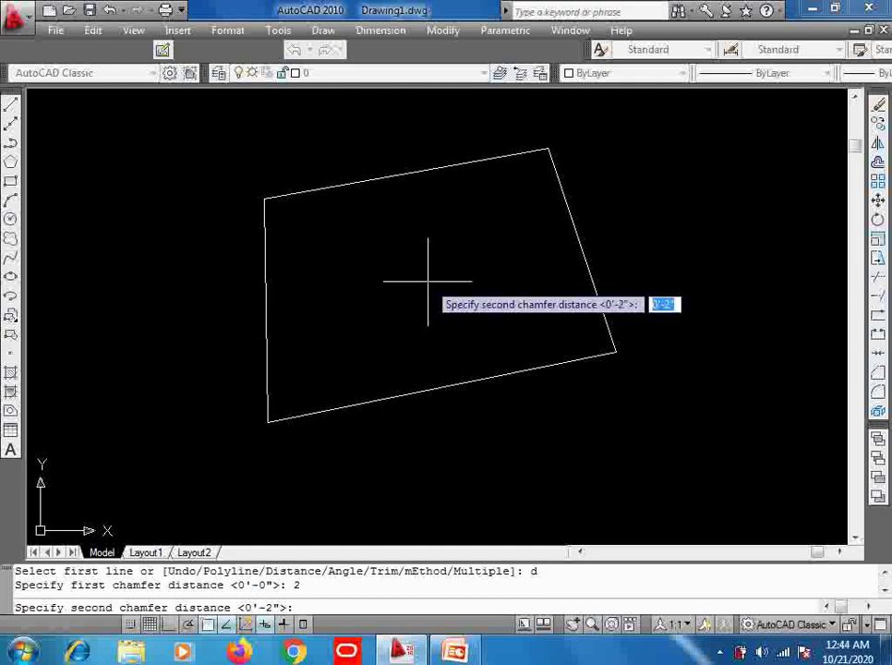
key("Return")
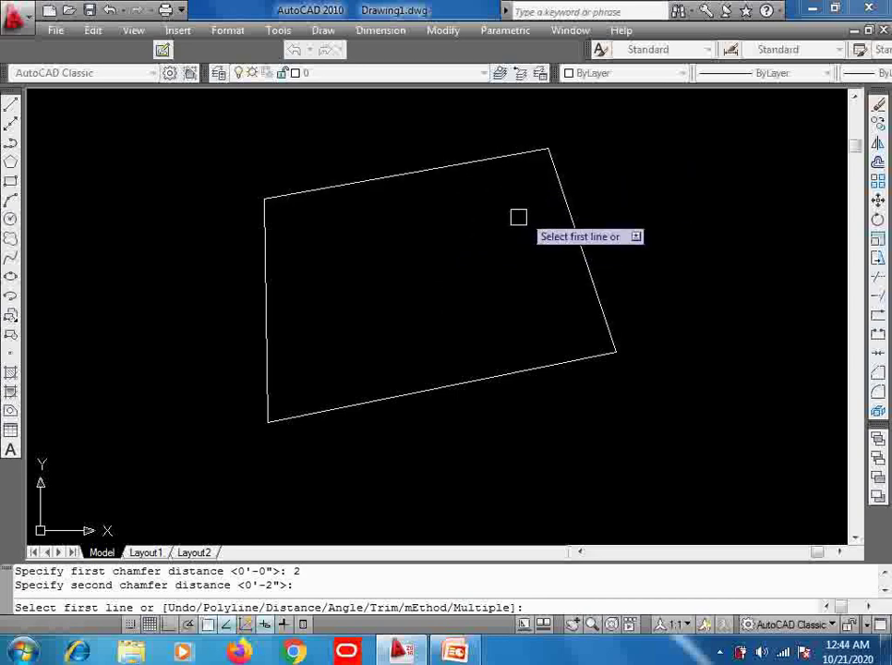
left_click(488, 164)
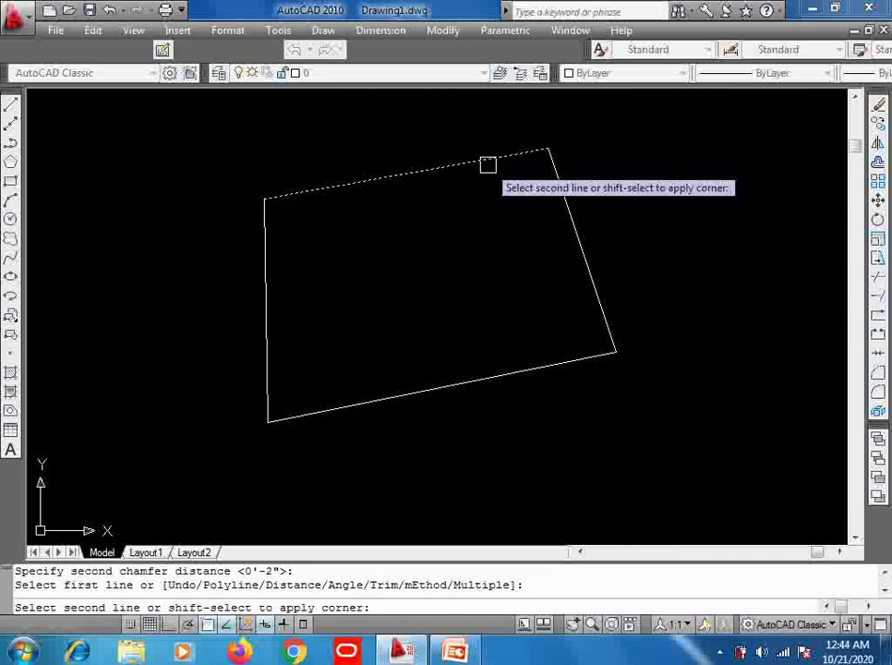
left_click(567, 207)
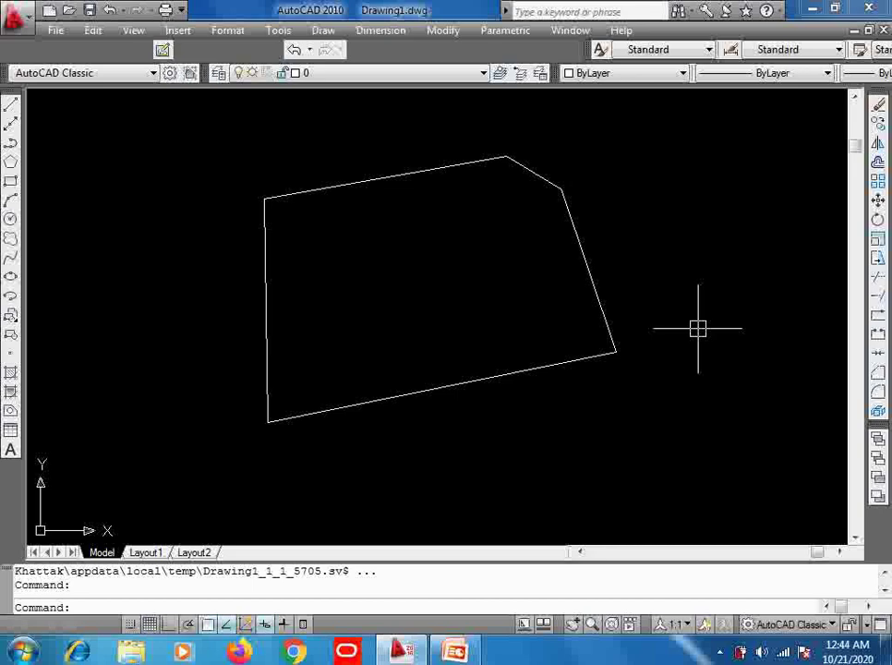
Fillet the corner between the bottom and right edges with radius 2.
type("f")
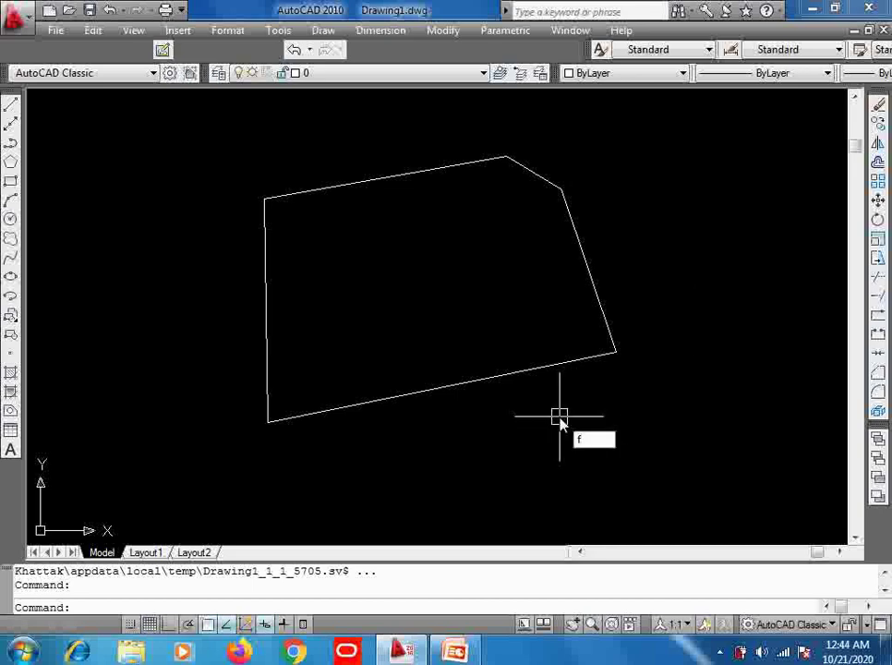
key("Return")
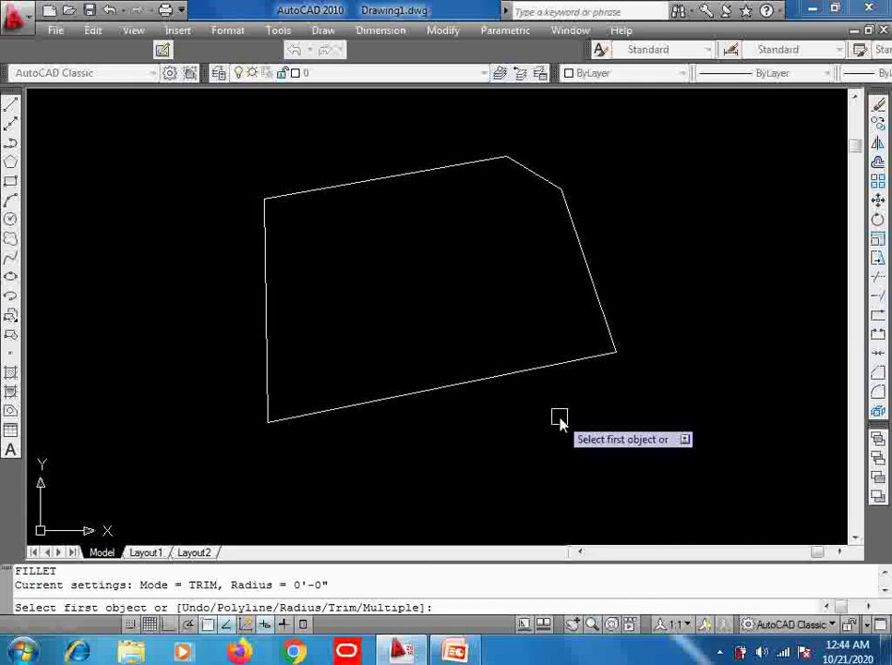
type("r")
key("Return")
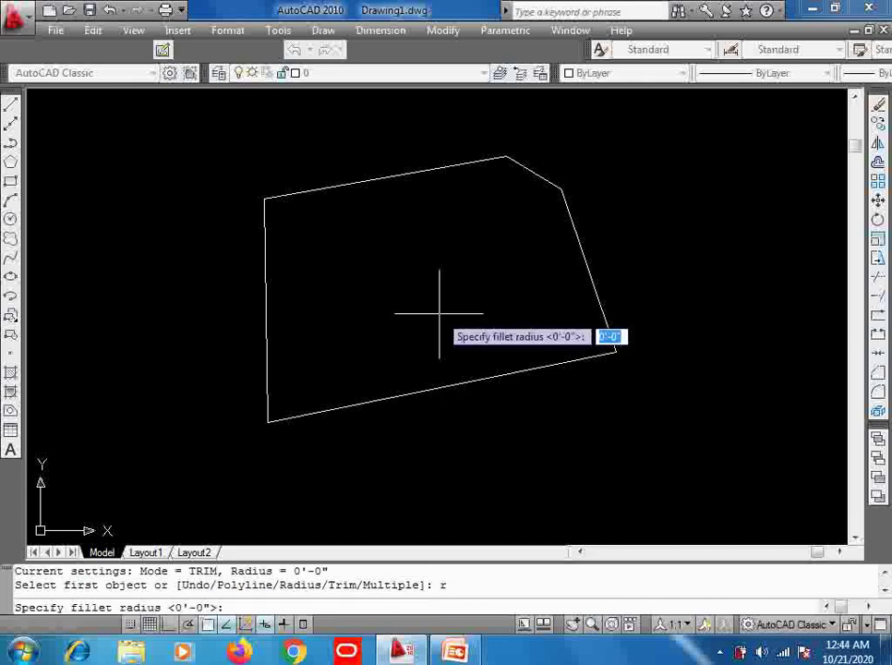
type("2")
key("Return")
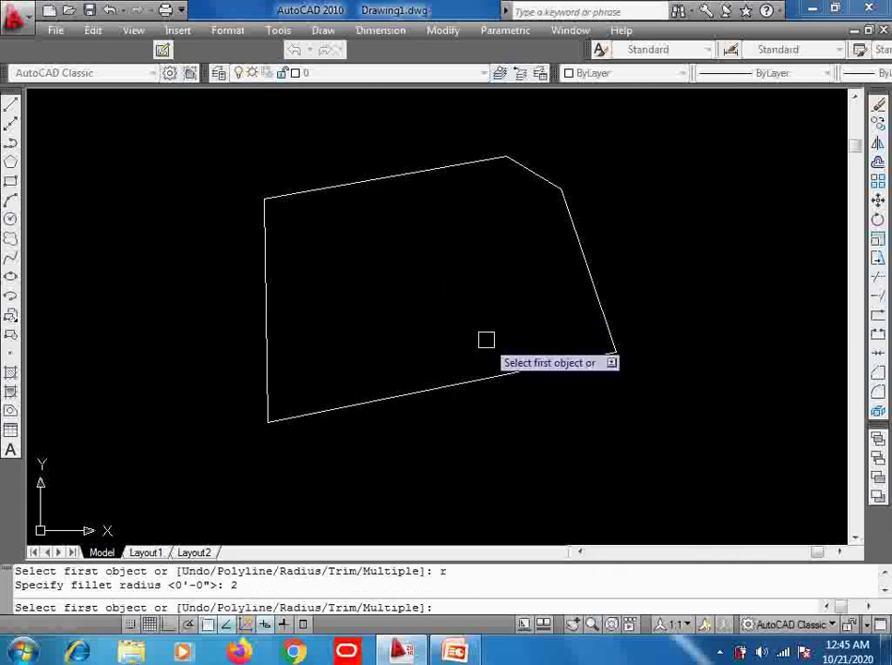
left_click(526, 364)
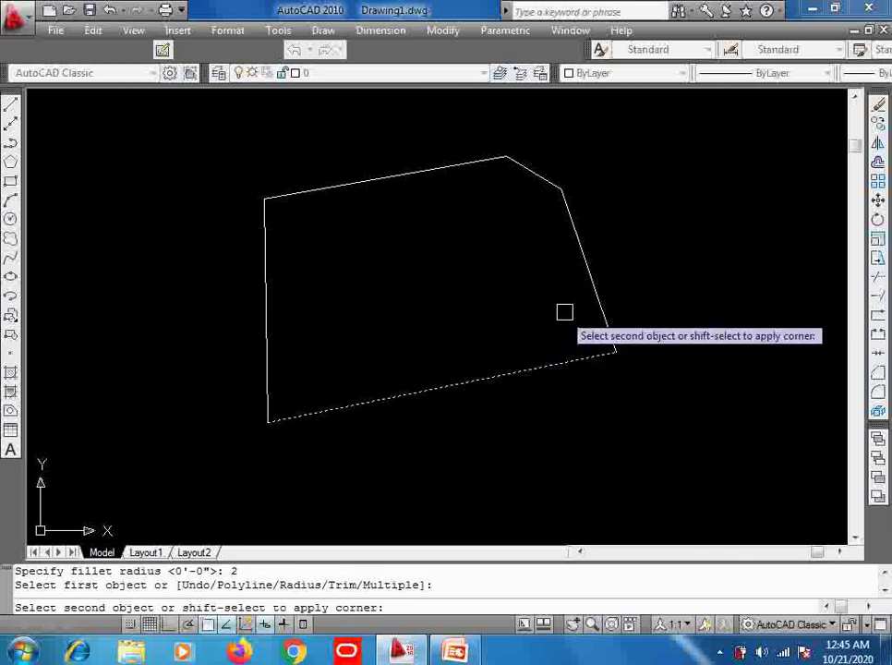
left_click(591, 286)
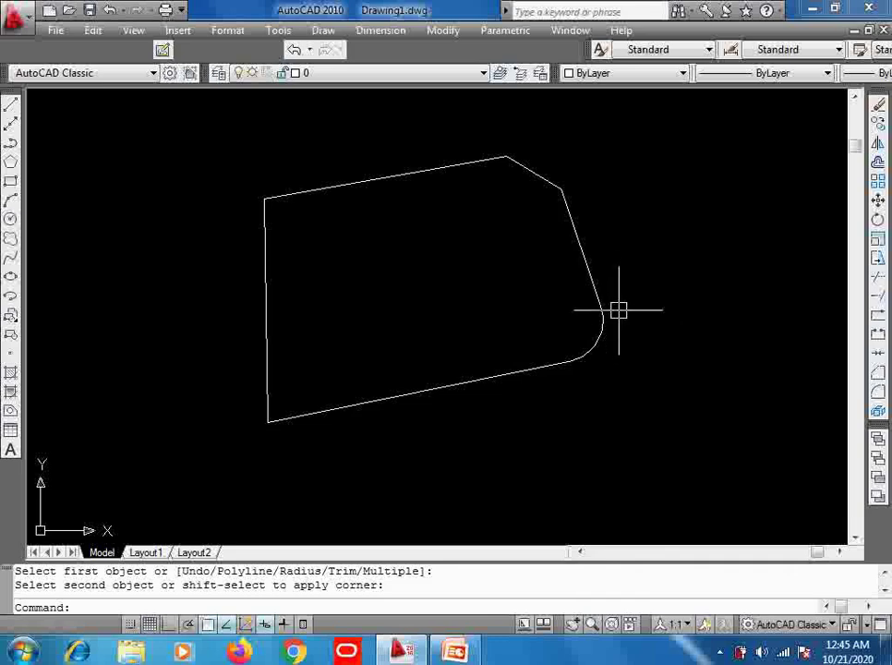